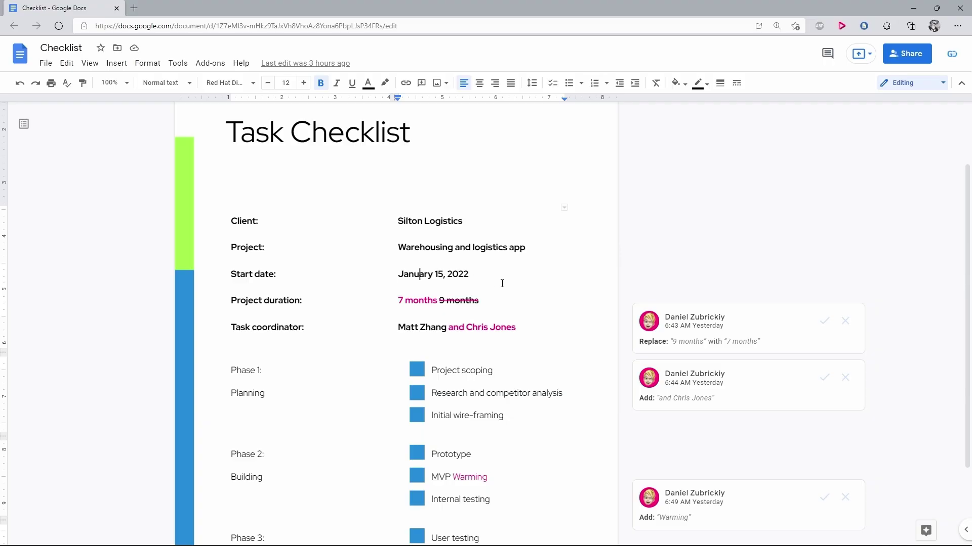
click(667, 329)
click(667, 410)
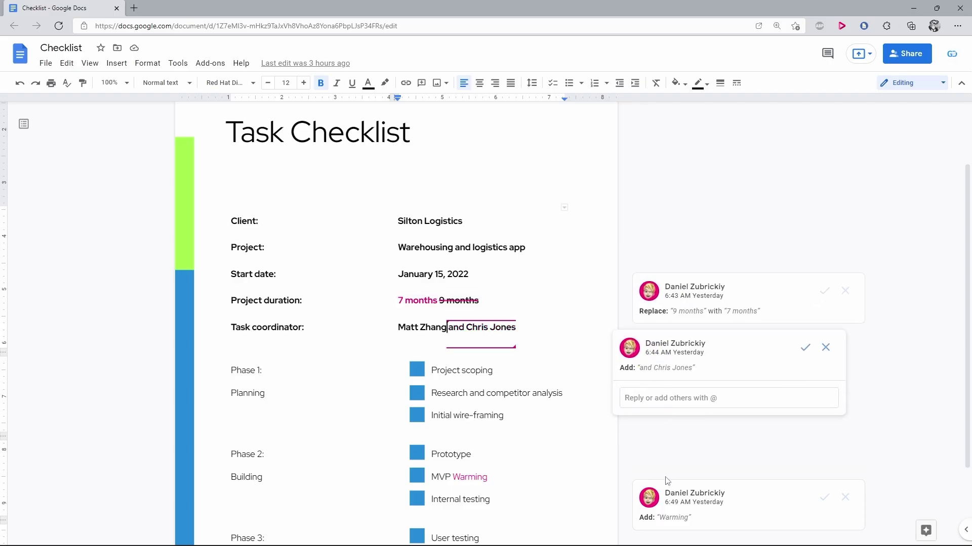
click(666, 497)
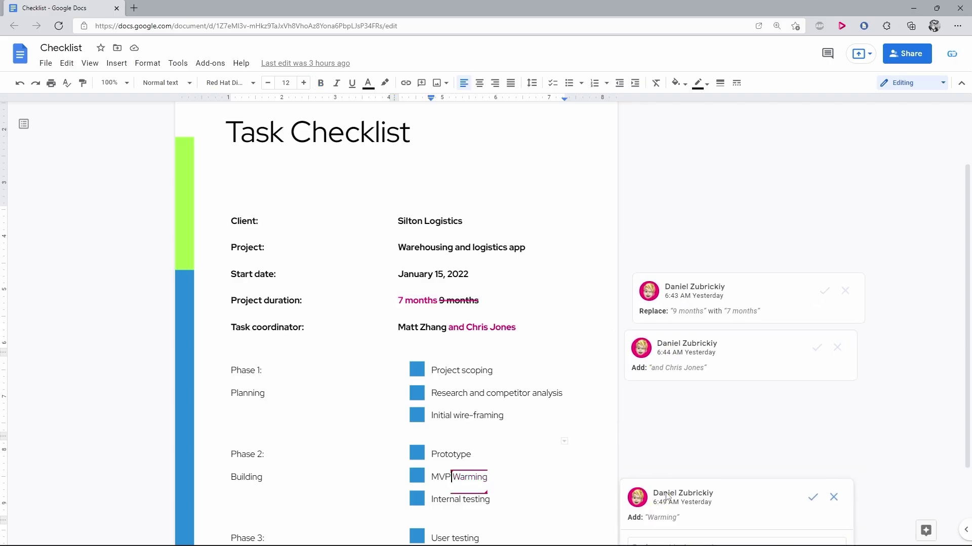
Switch the document from editing to Suggesting mode.
click(541, 252)
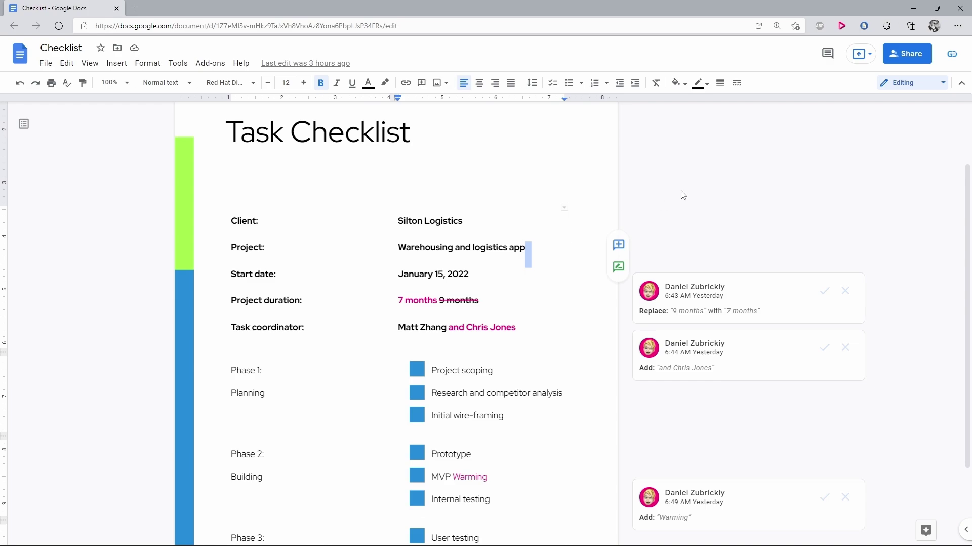
click(887, 86)
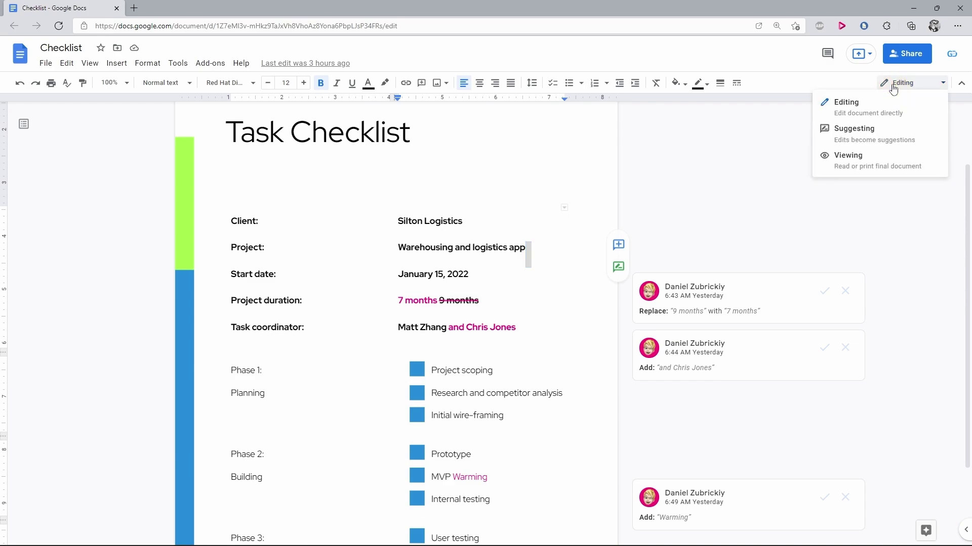
click(862, 136)
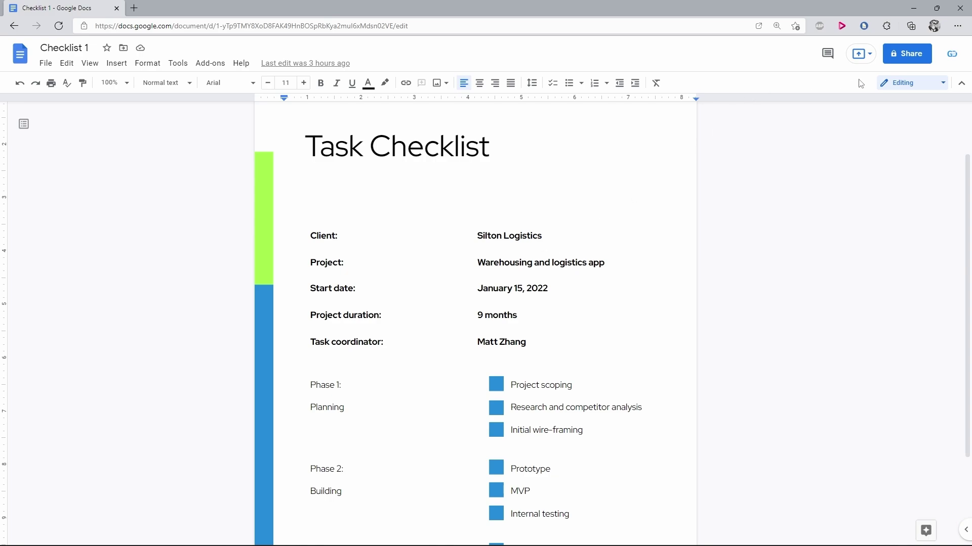
In Suggesting mode, suggest deleting the start date January 15, 2022.
click(915, 86)
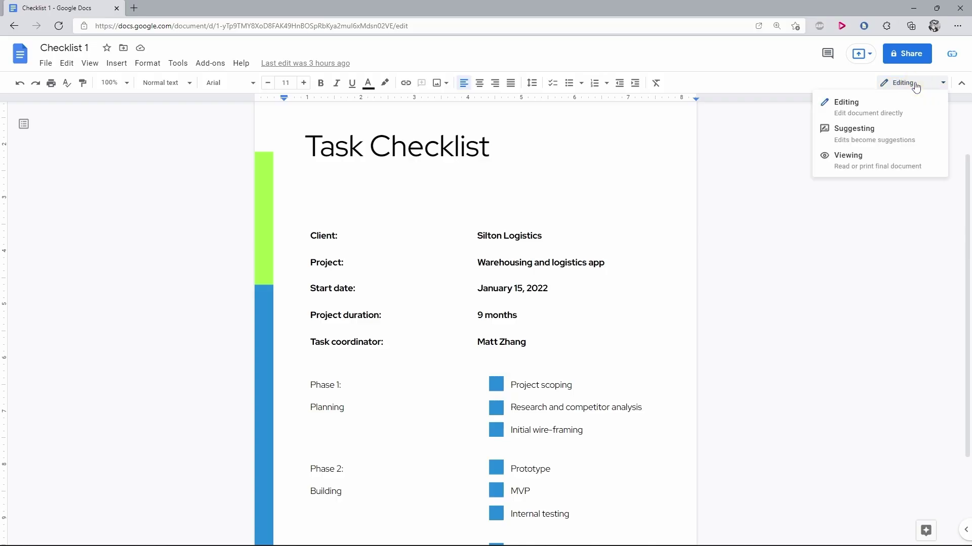
click(881, 139)
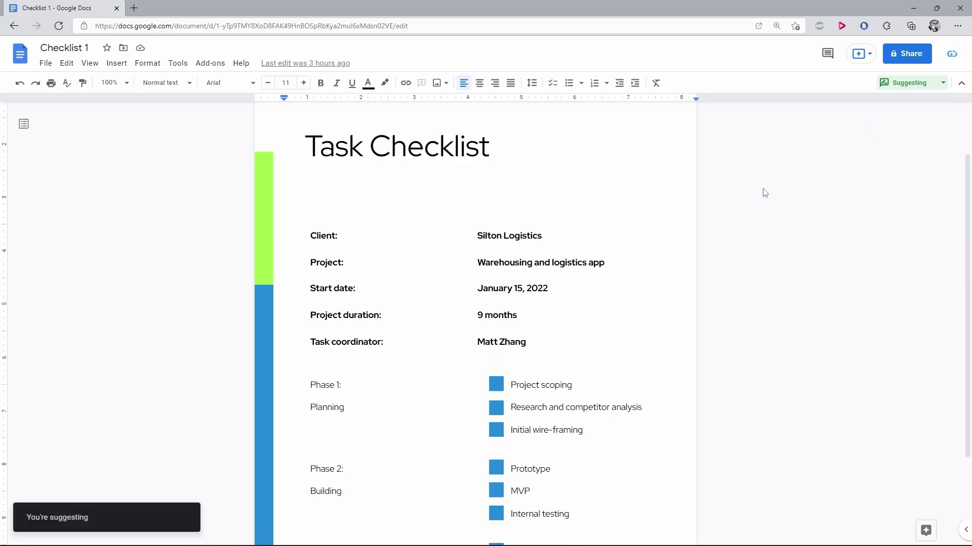
click(551, 290)
drag(550, 290, 481, 292)
key(Delete)
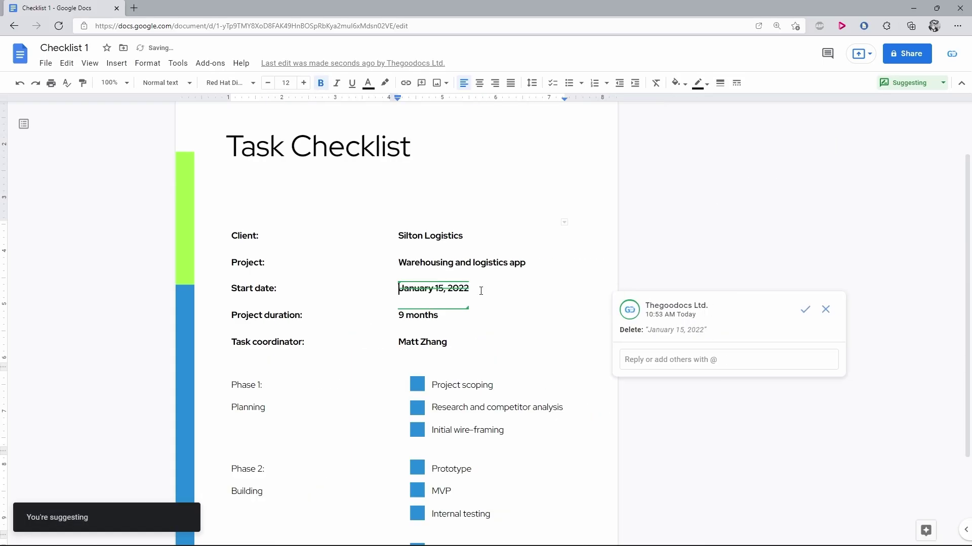
click(453, 338)
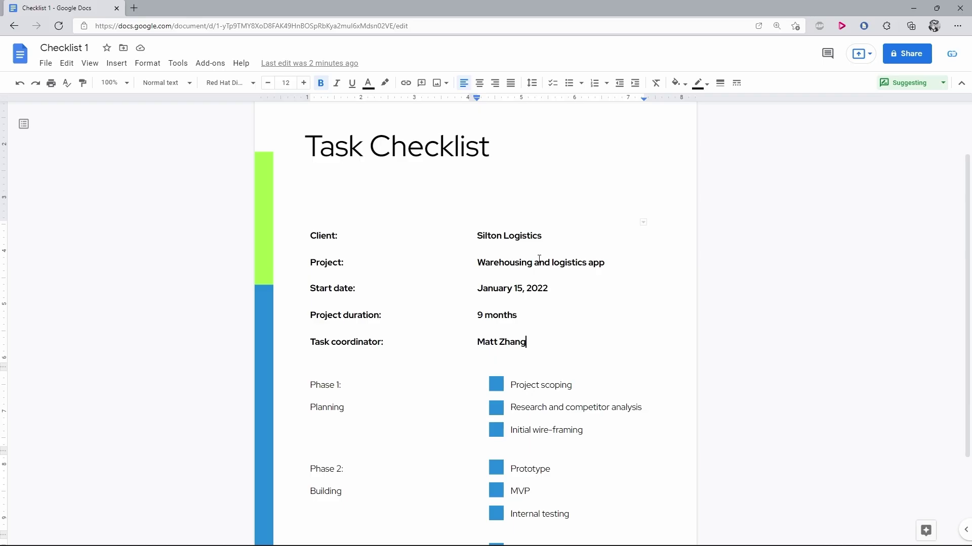
Suggest deleting 'Warehousing' from the project name and start a reply on its card.
drag(534, 259, 478, 259)
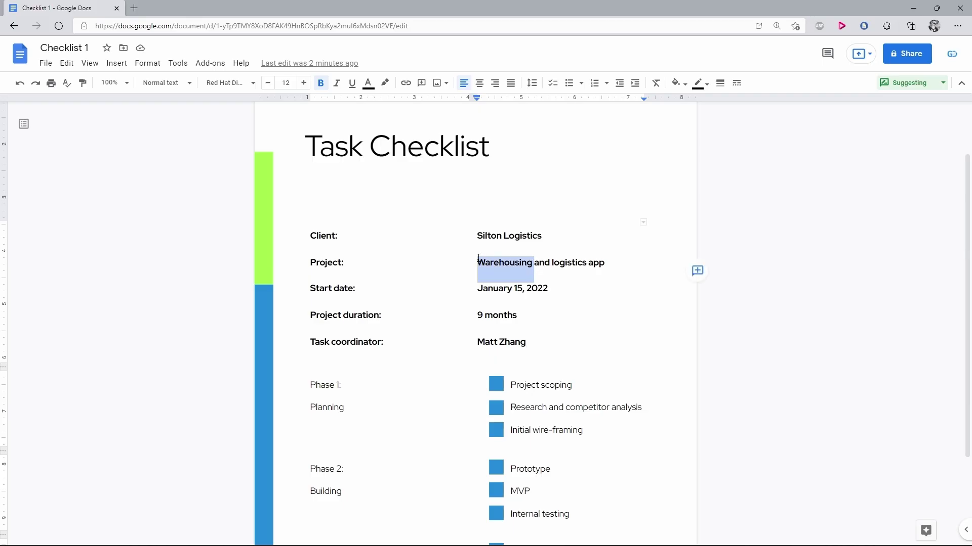
key(BackSpace)
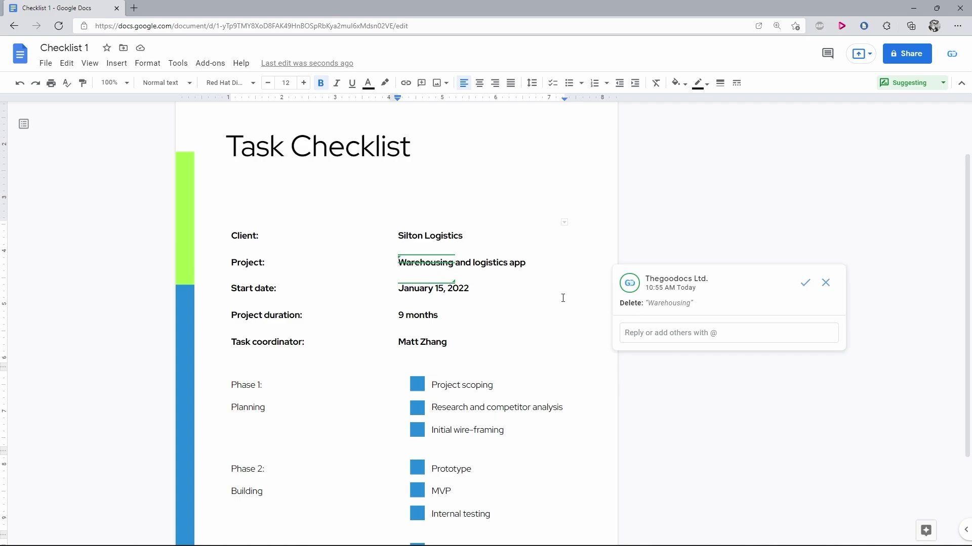
click(642, 336)
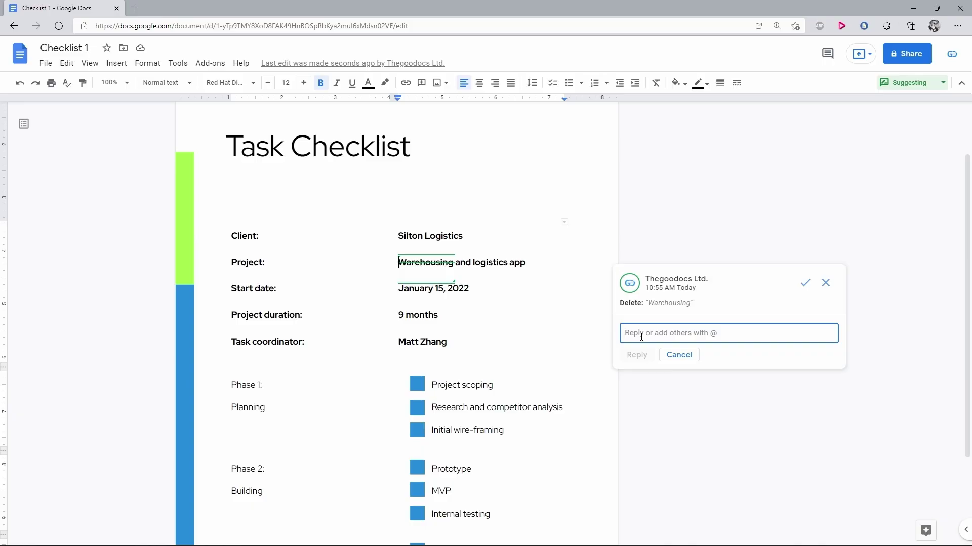
click(437, 344)
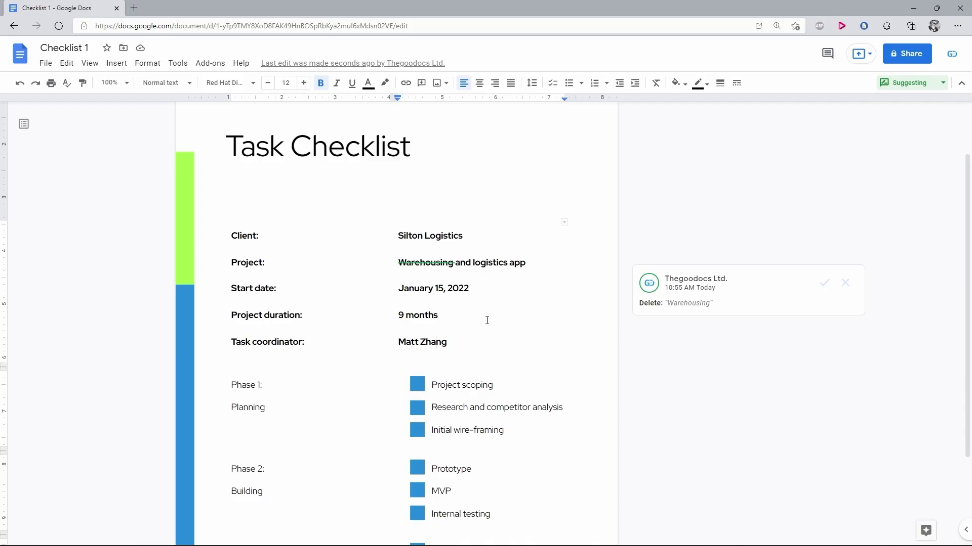
Suggest replacing 'January' in the start date with 'December'.
double_click(426, 293)
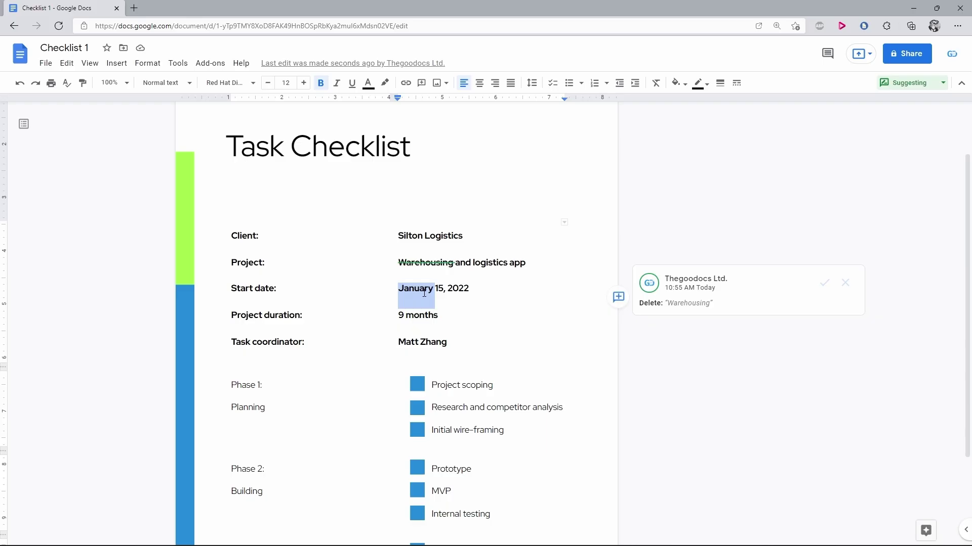
key(Delete)
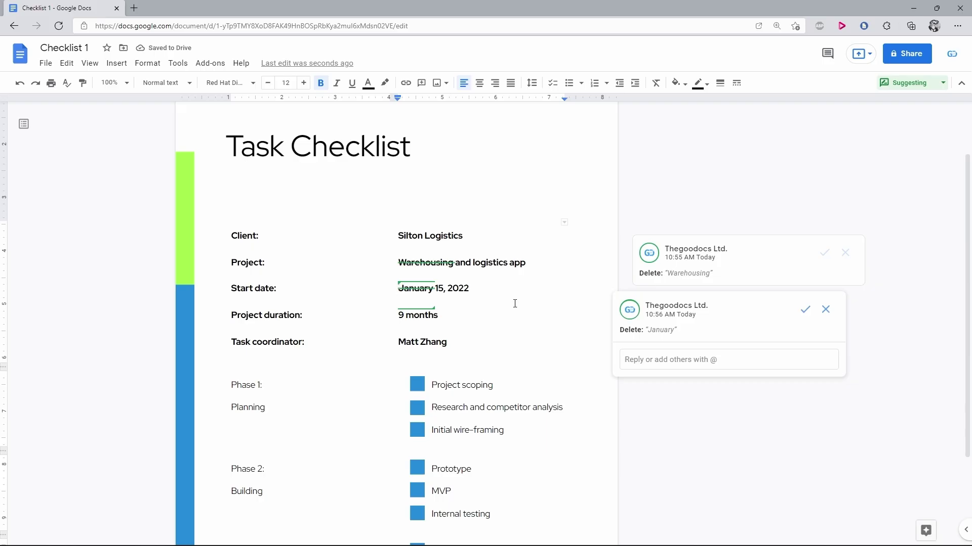
text(December)
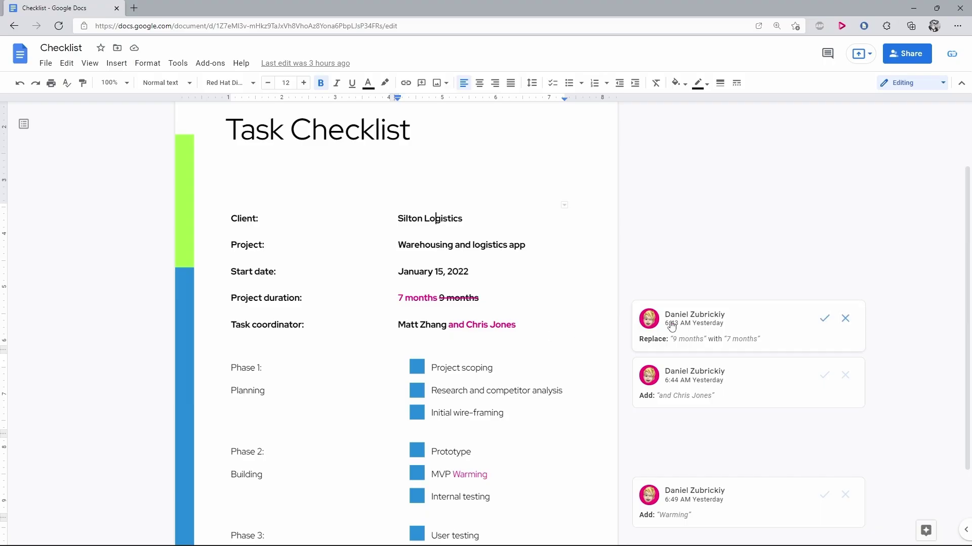
click(690, 325)
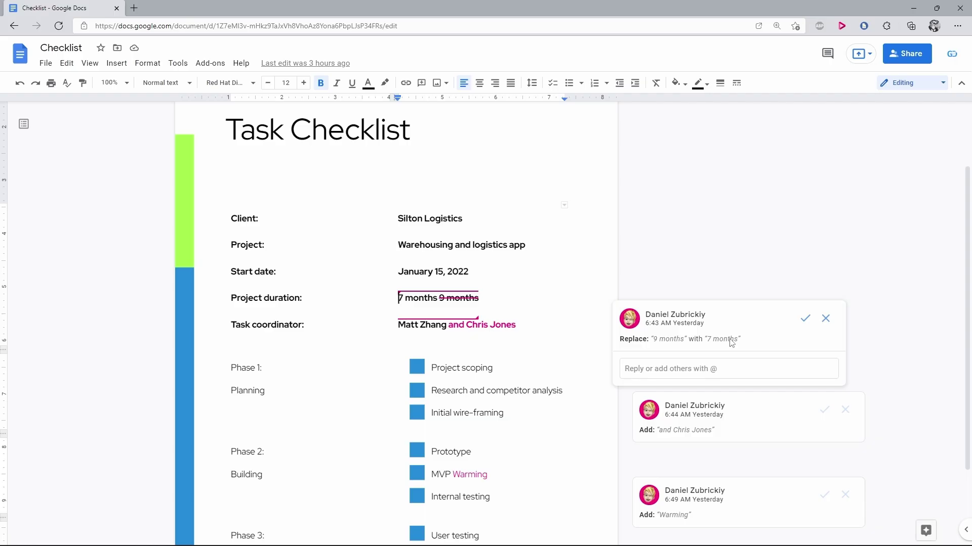
click(694, 365)
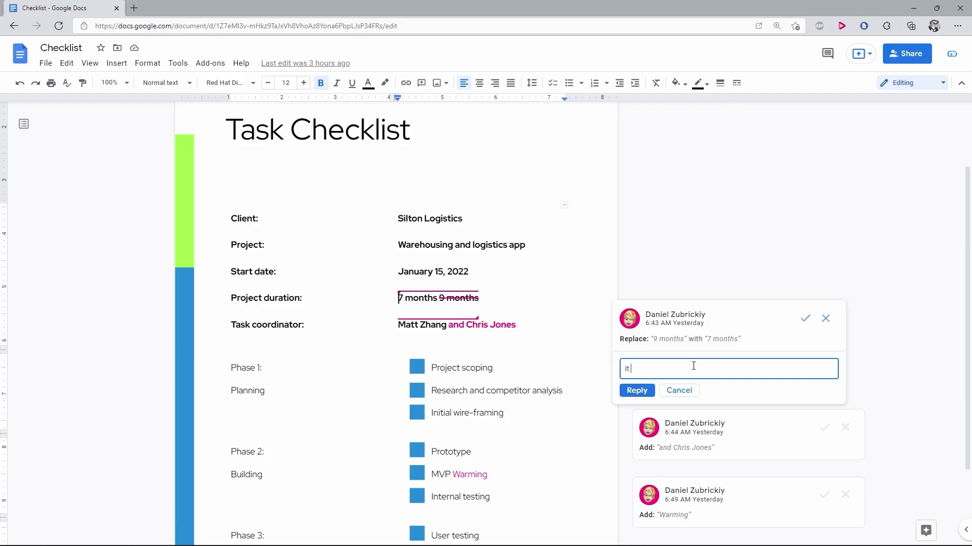
text(it will take more)
click(637, 391)
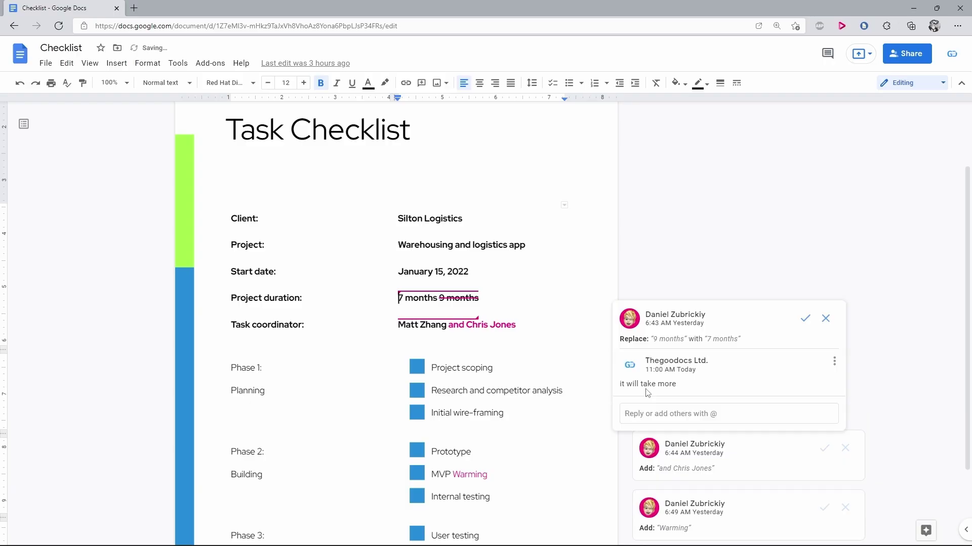
click(674, 459)
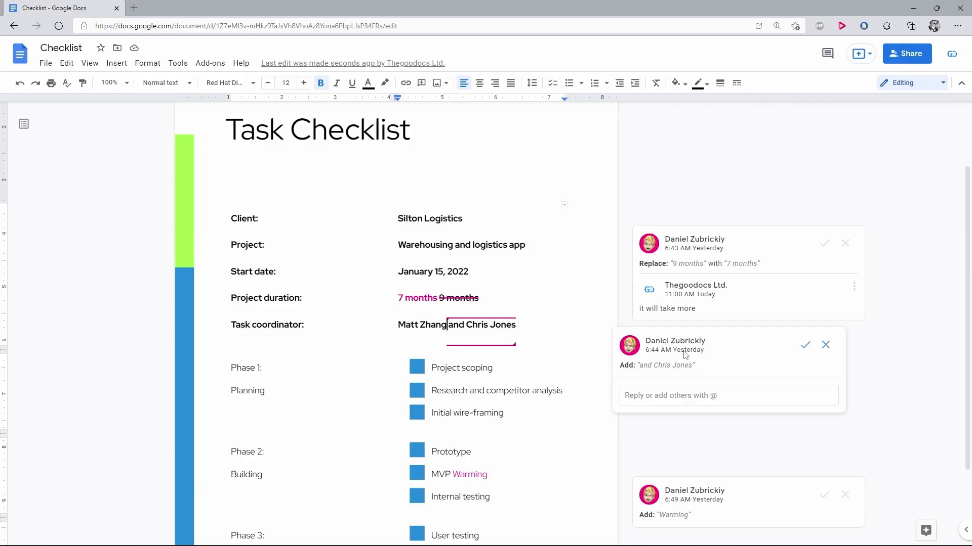
click(809, 349)
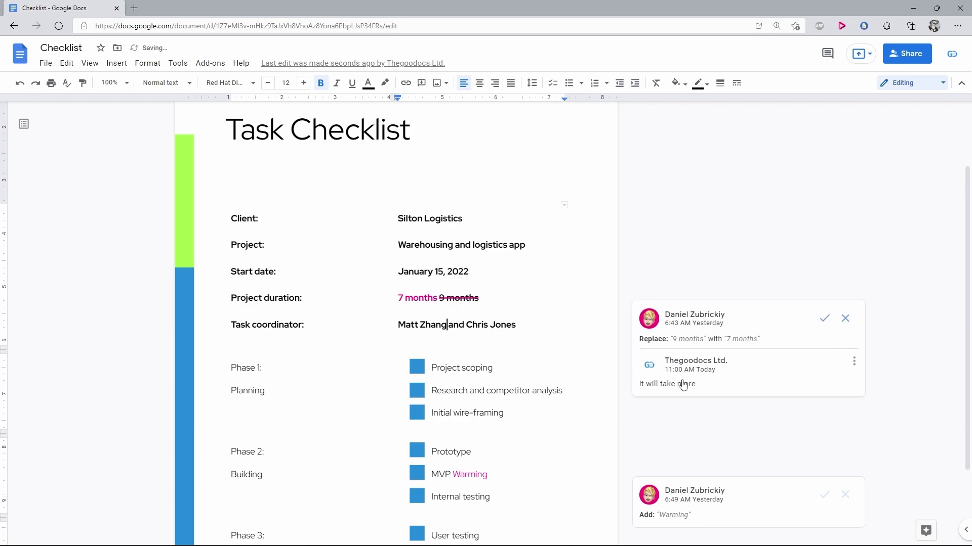
Reject the suggested word 'Warming' so the checklist item reads 'MVP'.
scroll(572, 413, down, 1)
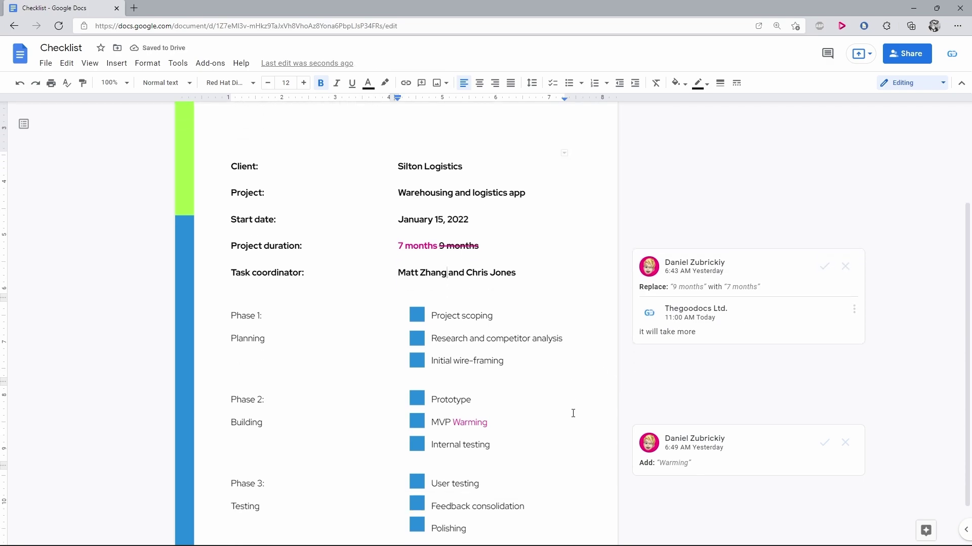
click(680, 445)
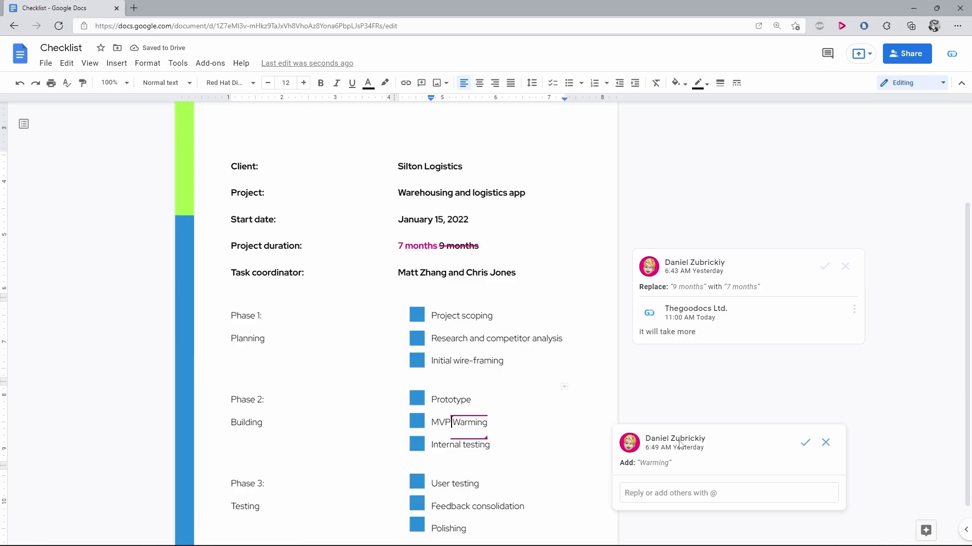
click(824, 443)
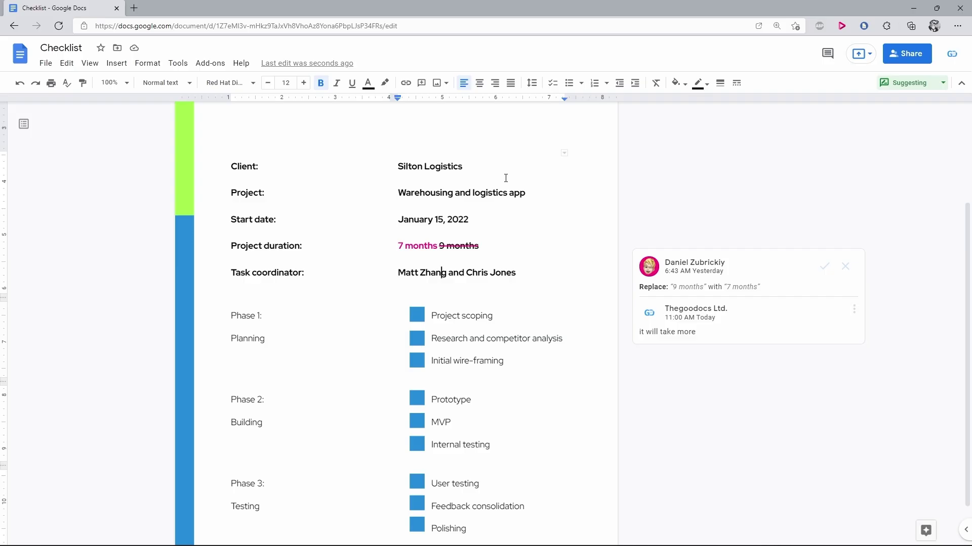
Suggest italic, underline, orange highlight and a larger font size for the project name.
triple_click(471, 194)
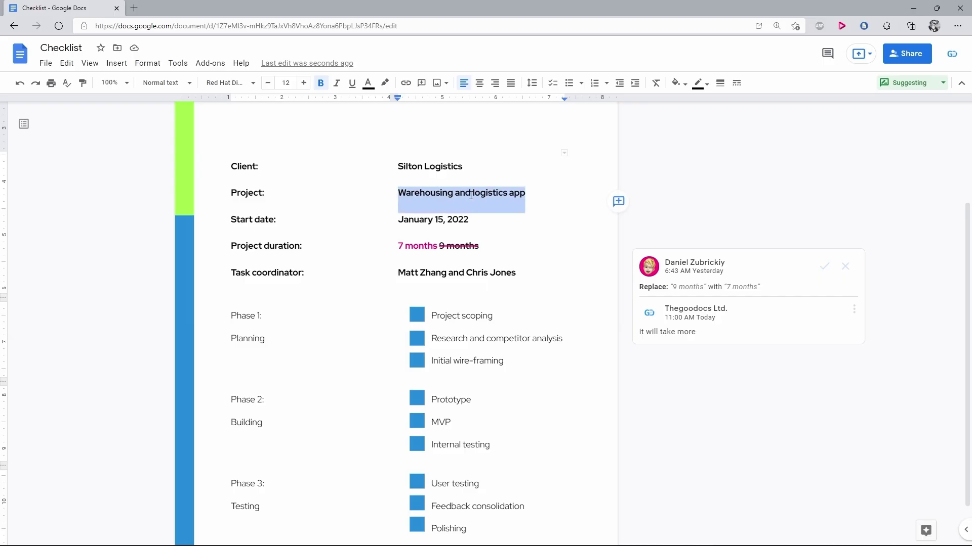
click(336, 84)
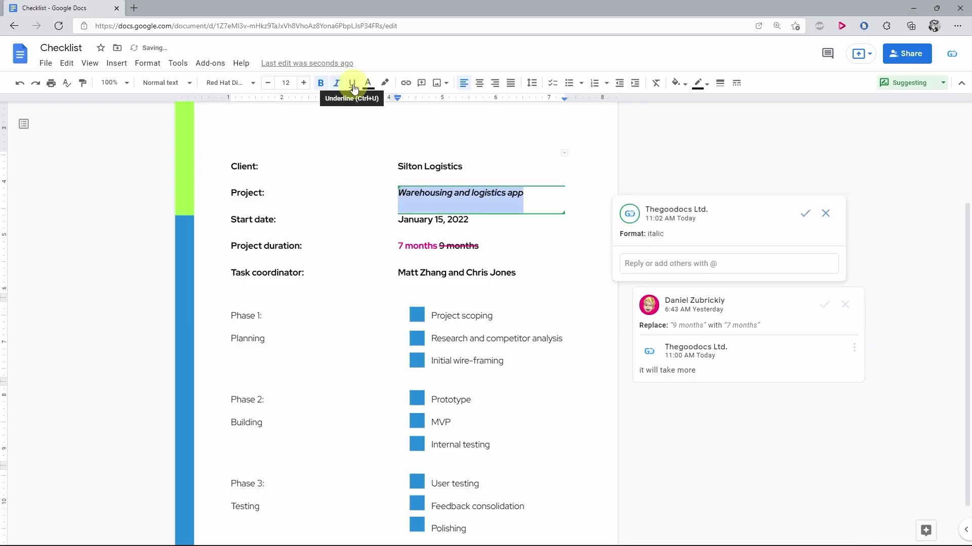
click(353, 84)
click(385, 83)
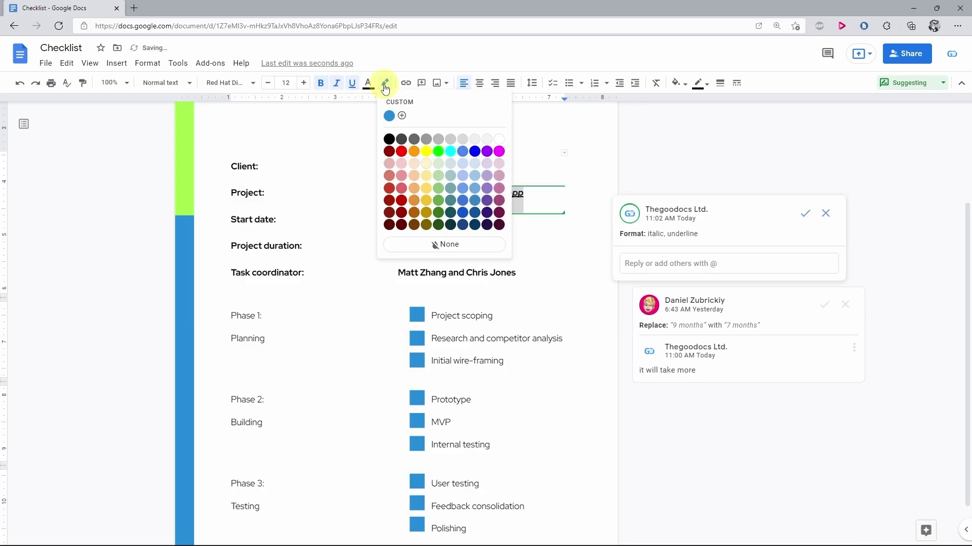
click(414, 153)
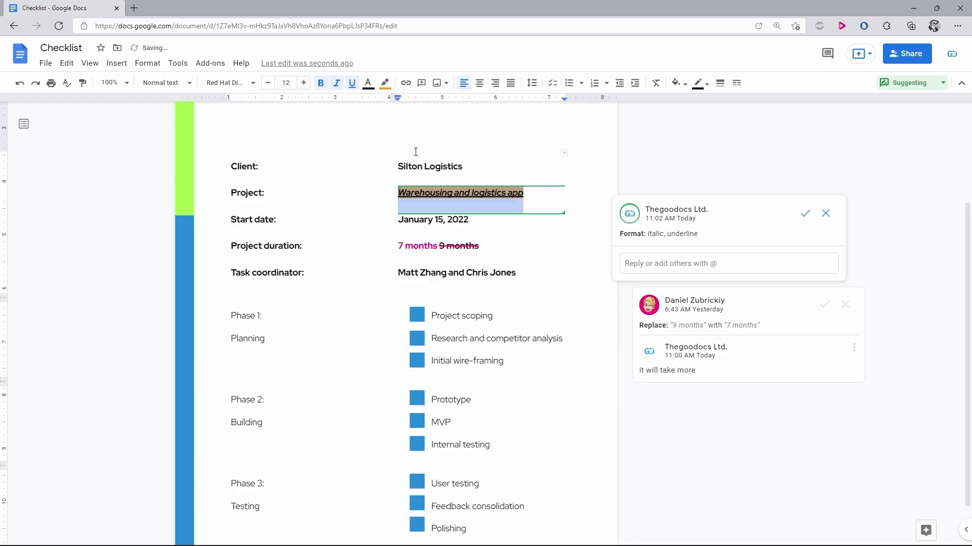
click(303, 83)
click(501, 319)
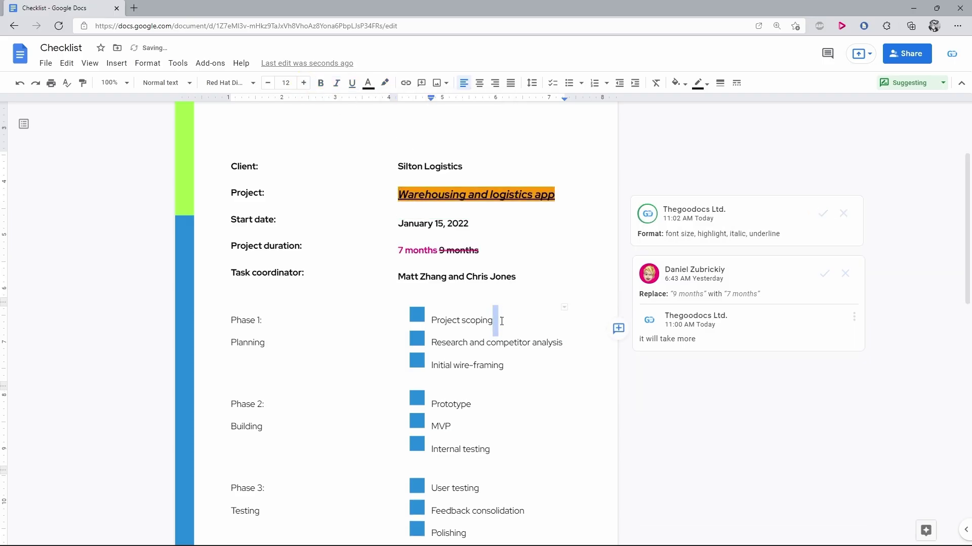